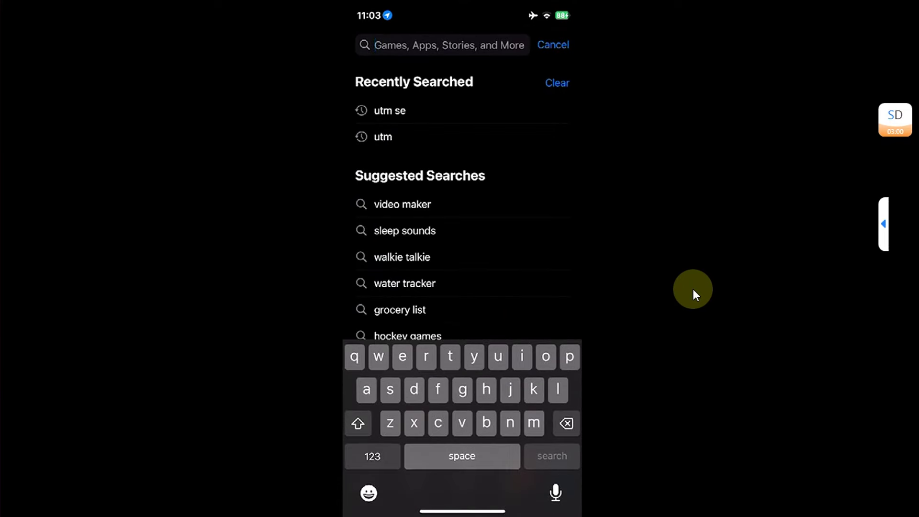
- Look up 'utm se' in the store, review the UTM SE page, then return home
click(397, 122)
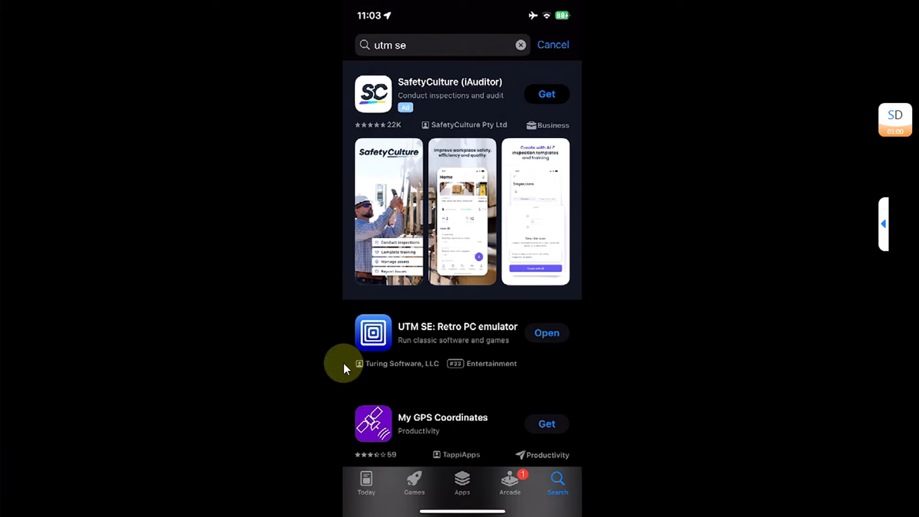
click(436, 338)
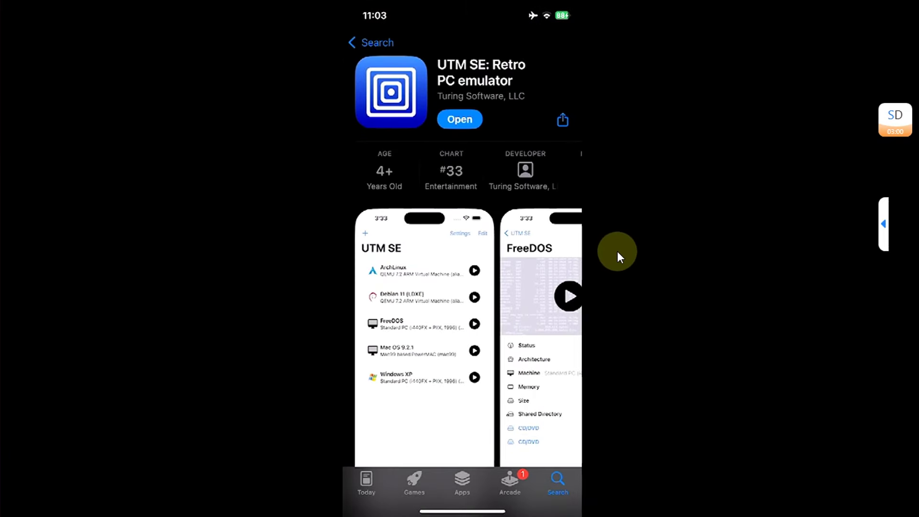
scroll(560, 246, down, 15)
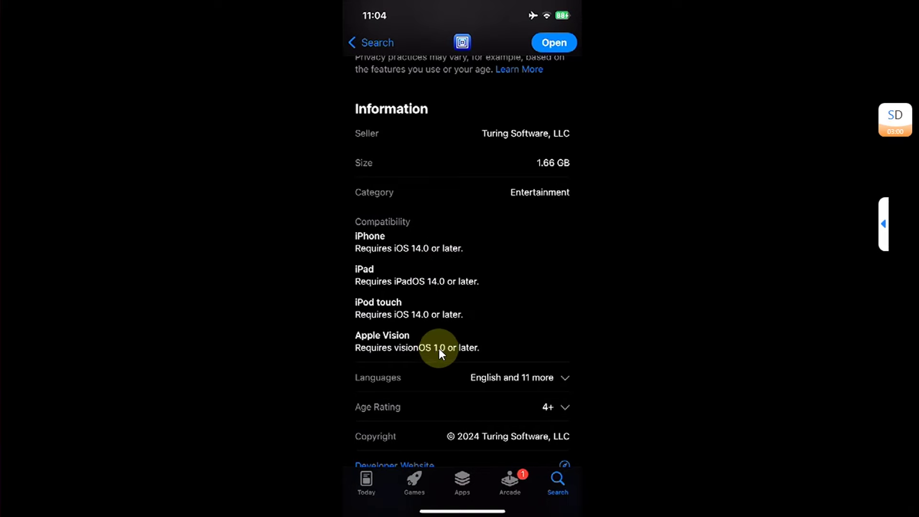
key(super+1)
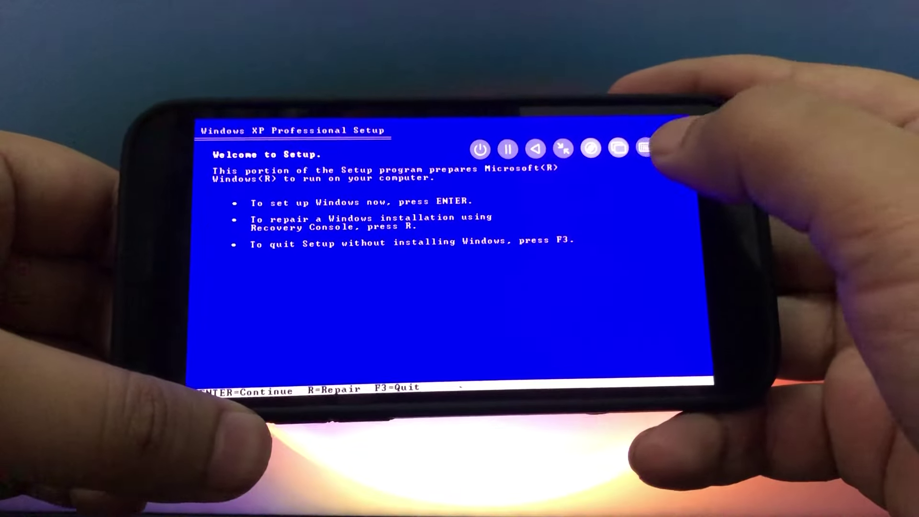
- Continue past the Setup welcome screen and agree to the Windows XP licence with F8
click(632, 146)
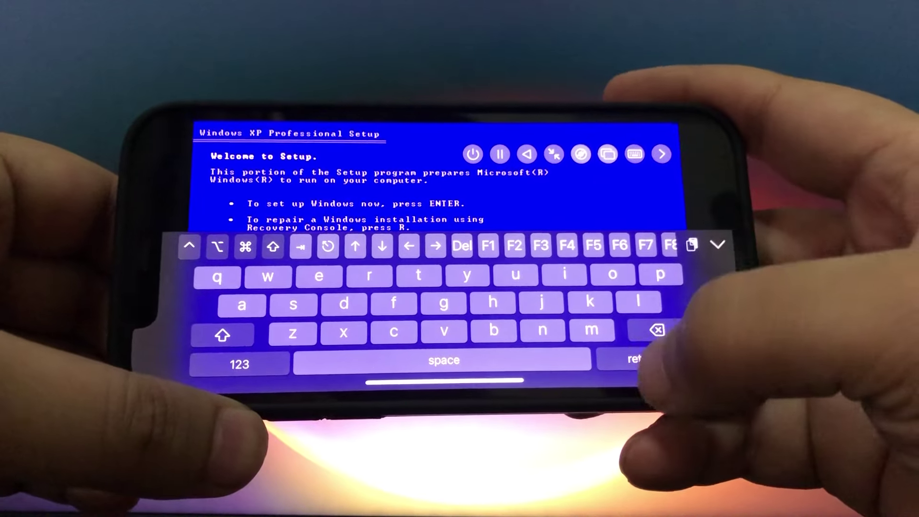
key(Return)
click(720, 238)
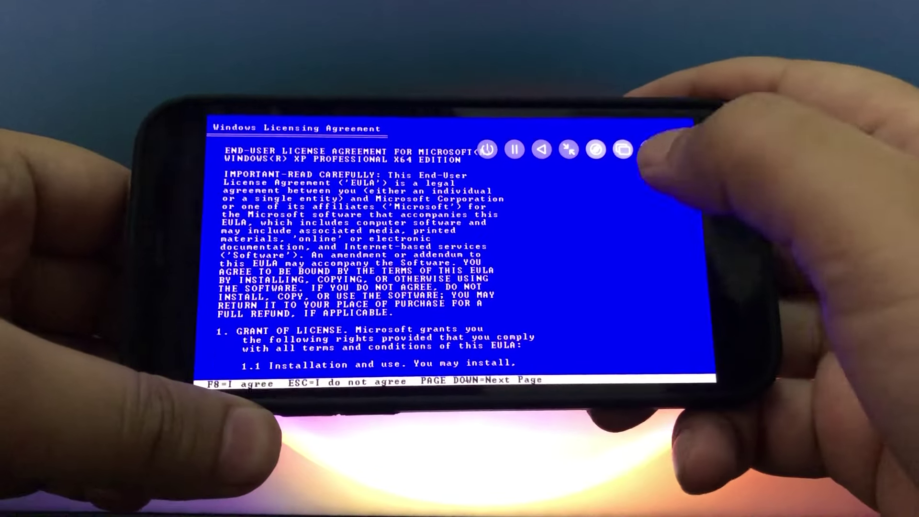
click(658, 144)
click(675, 235)
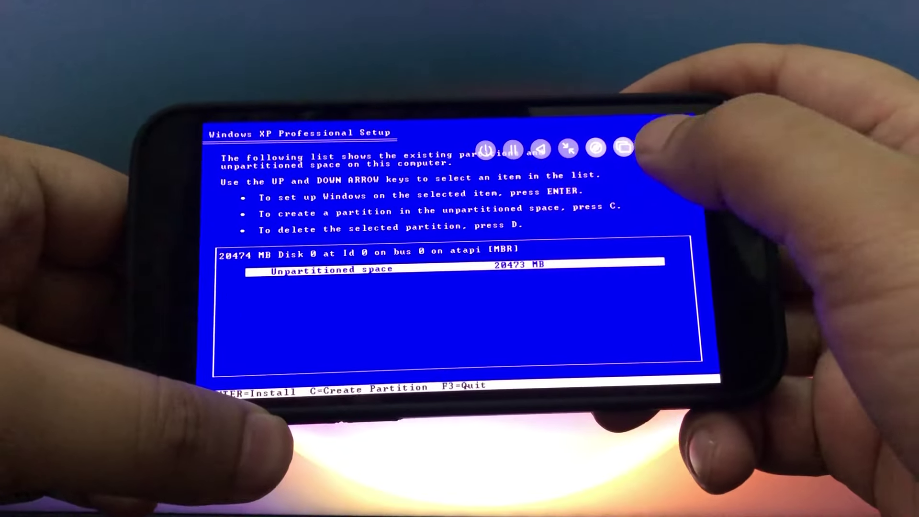
- Create a partition in the unpartitioned space and start formatting it
click(644, 148)
key(Return)
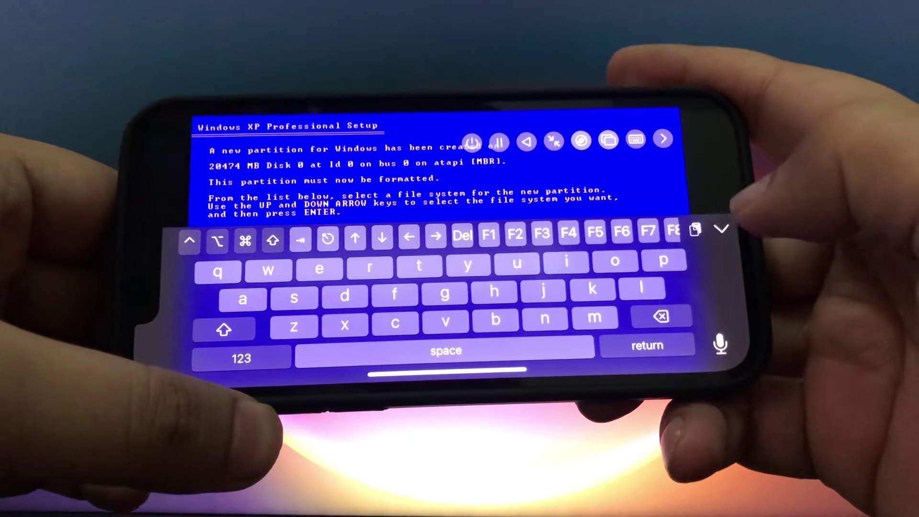
key(Return)
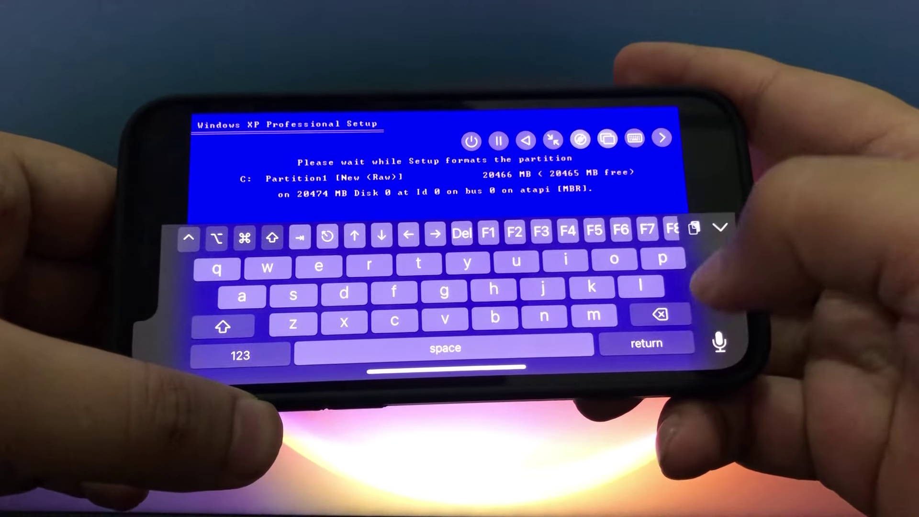